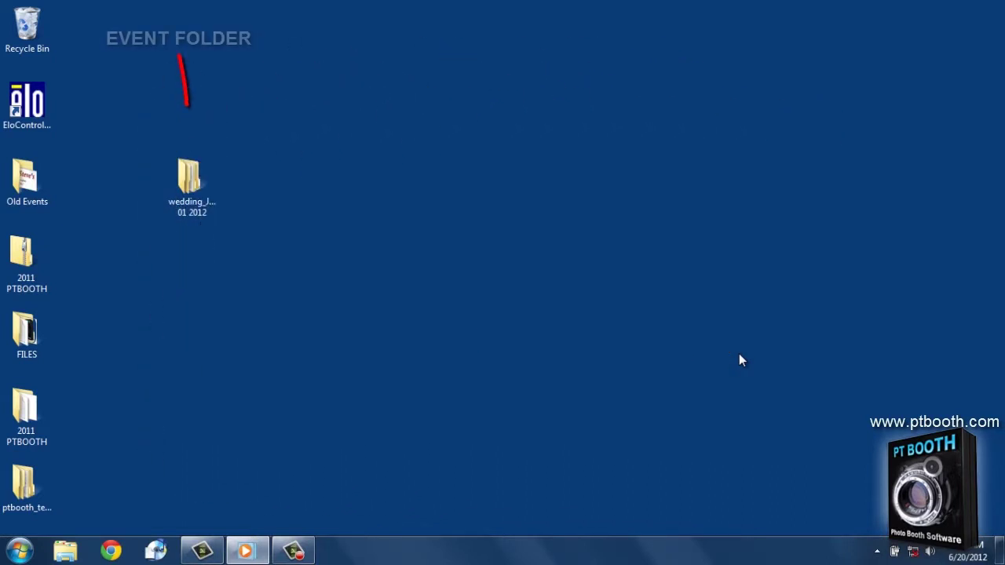
Step: Open the wedding_June 01 2012 event folder and its wedding_take41 photos
{"action": "double_click", "coordinate": [193, 178]}
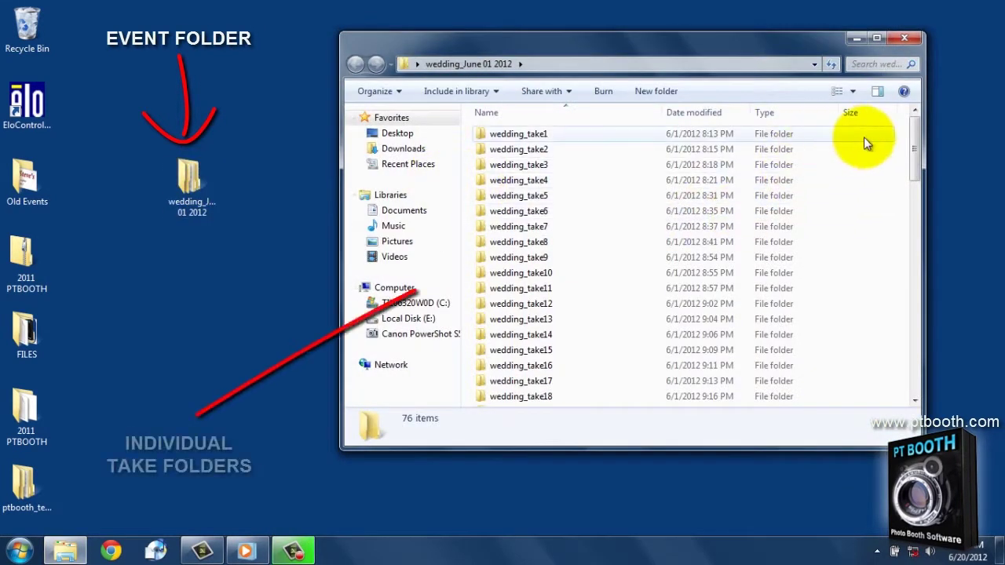
{"action": "left_click_drag", "start_coordinate": [914, 146], "coordinate": [914, 250]}
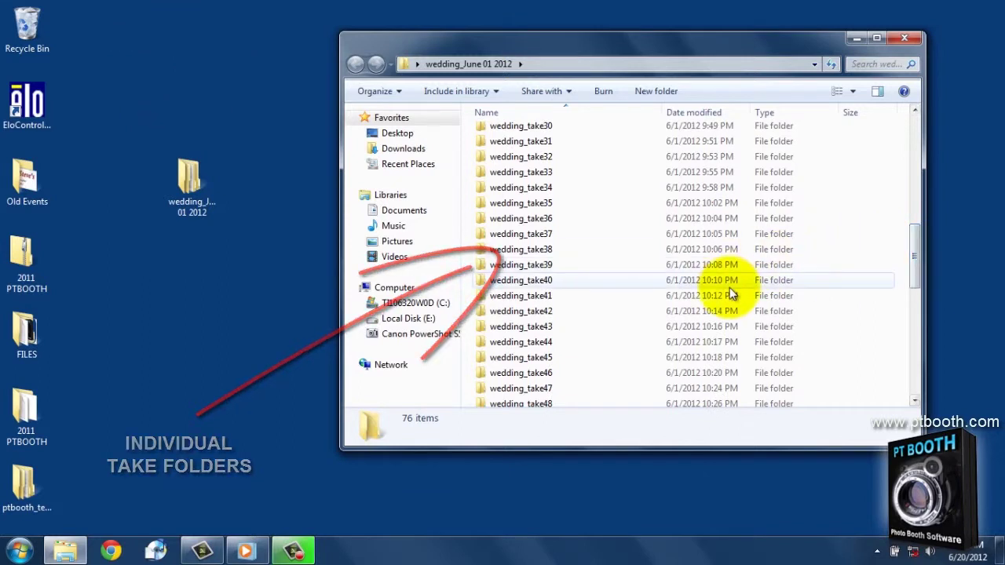
{"action": "double_click", "coordinate": [730, 296]}
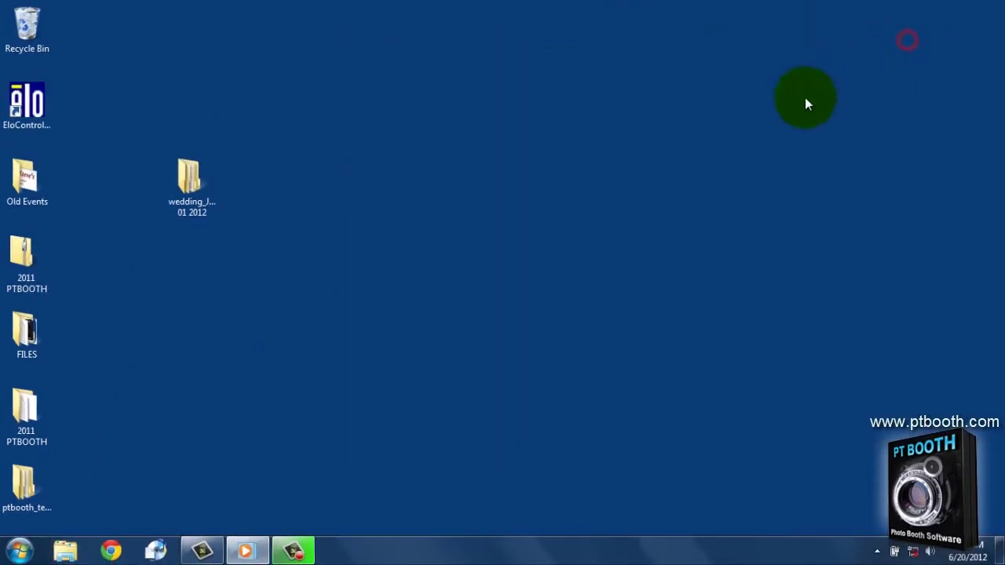
Step: Confirm the Canon PowerShot camera is listed in Devices and Printers
{"action": "left_click", "coordinate": [17, 551]}
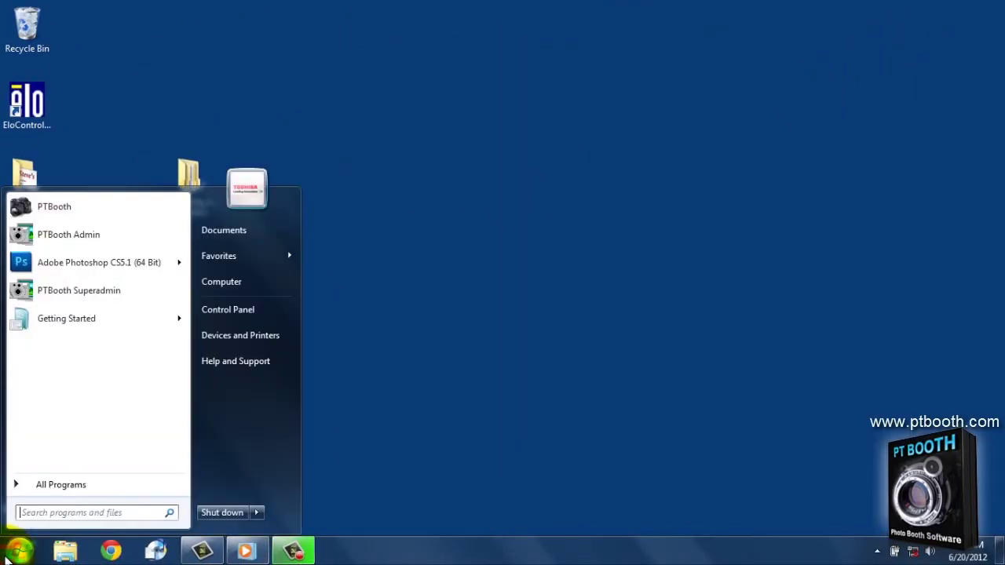
{"action": "left_click", "coordinate": [263, 339]}
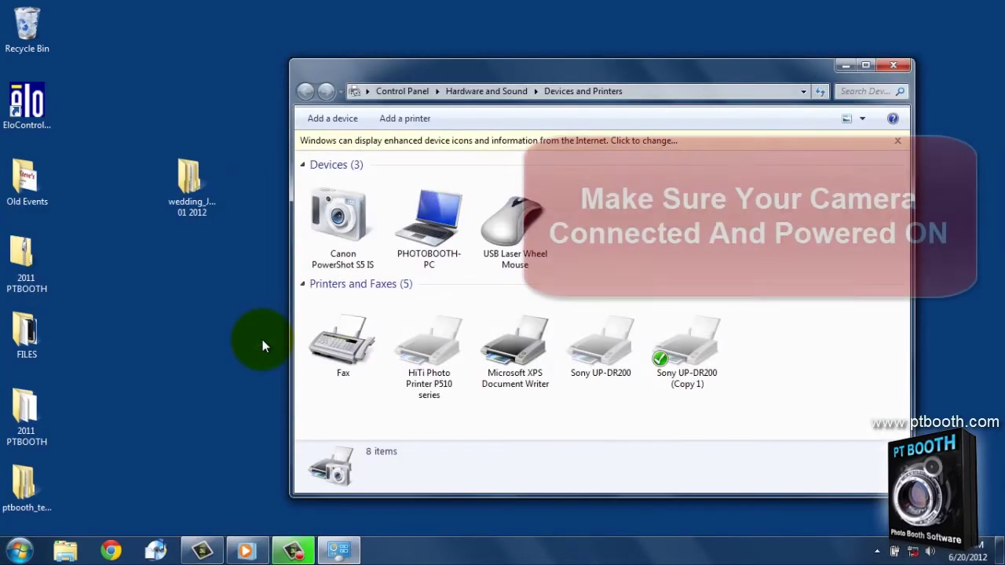
{"action": "left_click", "coordinate": [339, 235]}
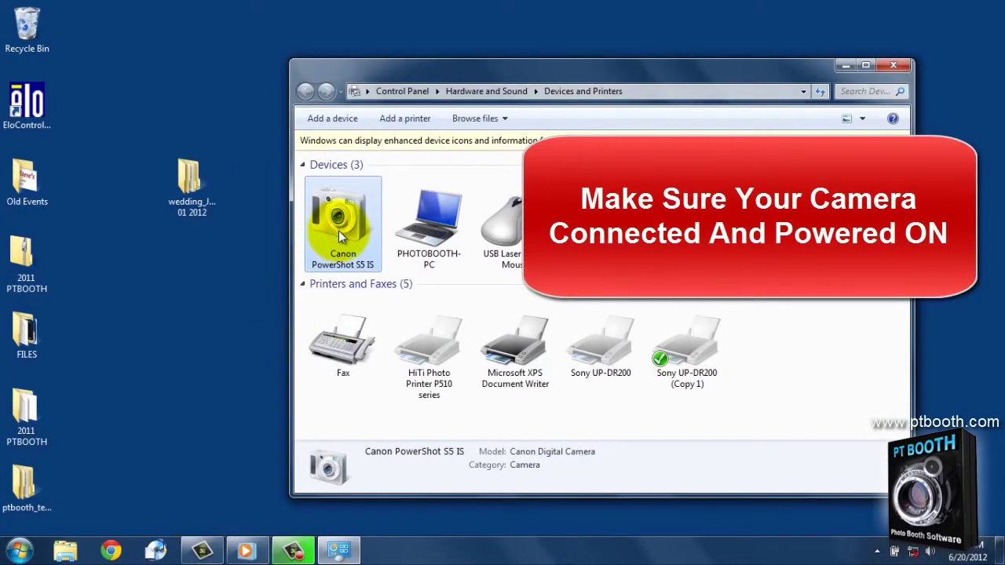
{"action": "left_click", "coordinate": [893, 65]}
Step: Launch PTBooth Admin from the Promotions Technologies Inc program group
{"action": "left_click", "coordinate": [17, 551]}
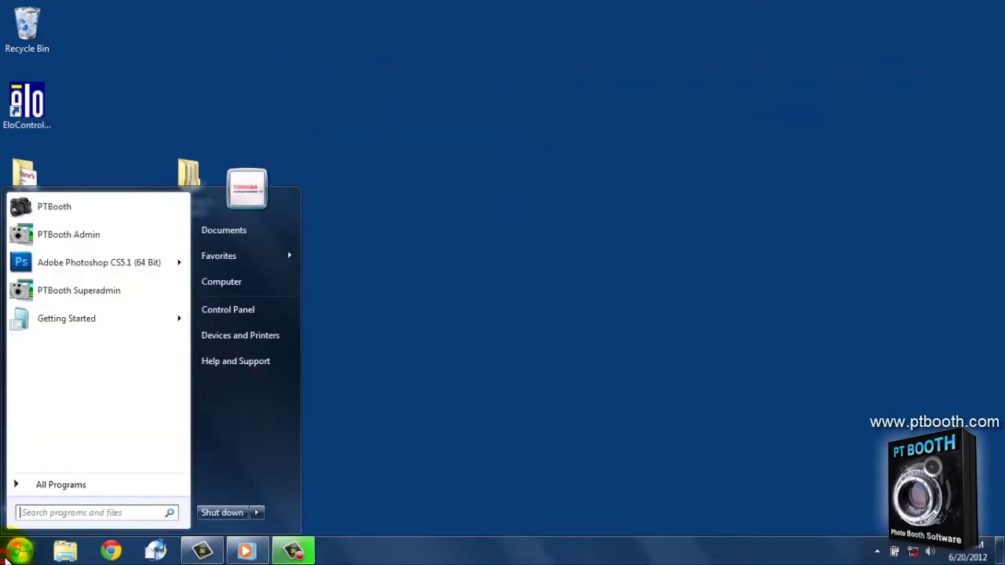
{"action": "left_click", "coordinate": [57, 485]}
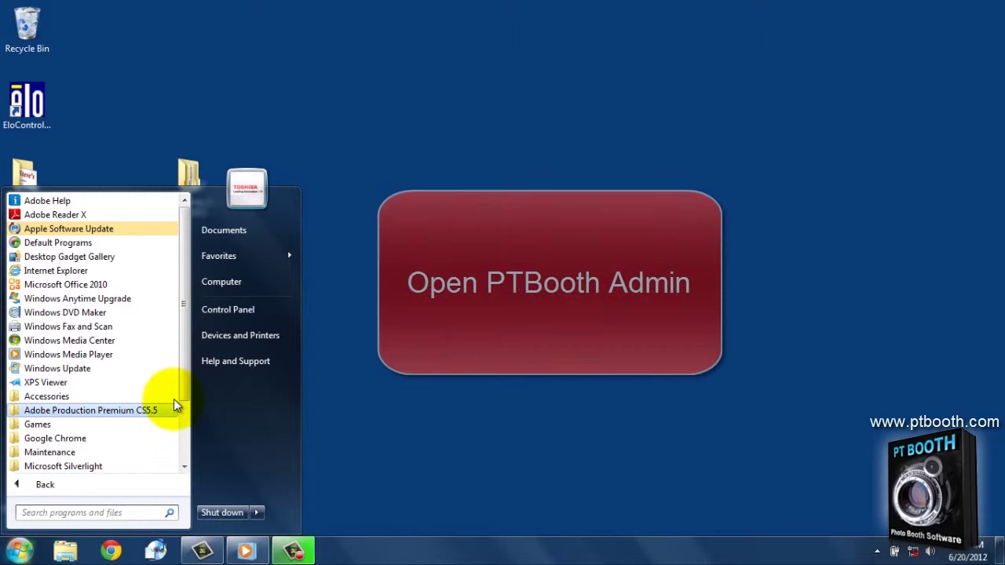
{"action": "left_click_drag", "start_coordinate": [180, 393], "coordinate": [178, 460]}
{"action": "left_click", "coordinate": [146, 412]}
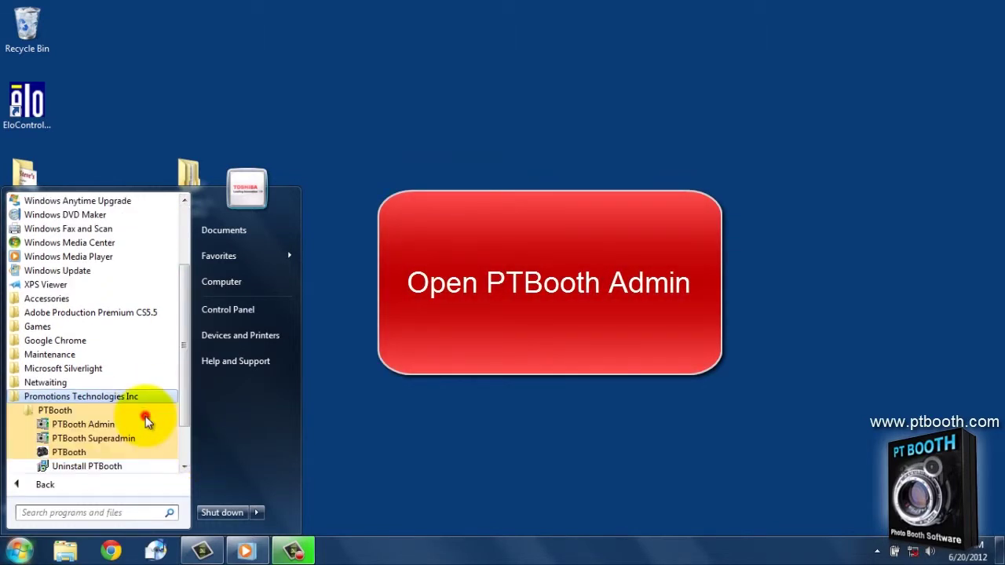
{"action": "left_click", "coordinate": [124, 428]}
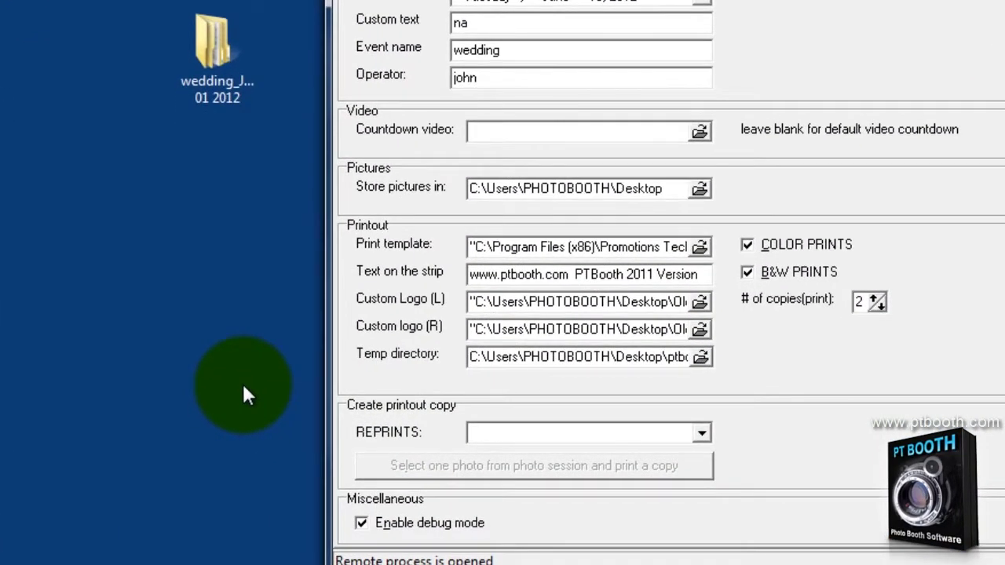
Step: Choose wedding_June 01 2012 in the REPRINTS dropdown, matching the desktop event folder
{"action": "left_click", "coordinate": [701, 434]}
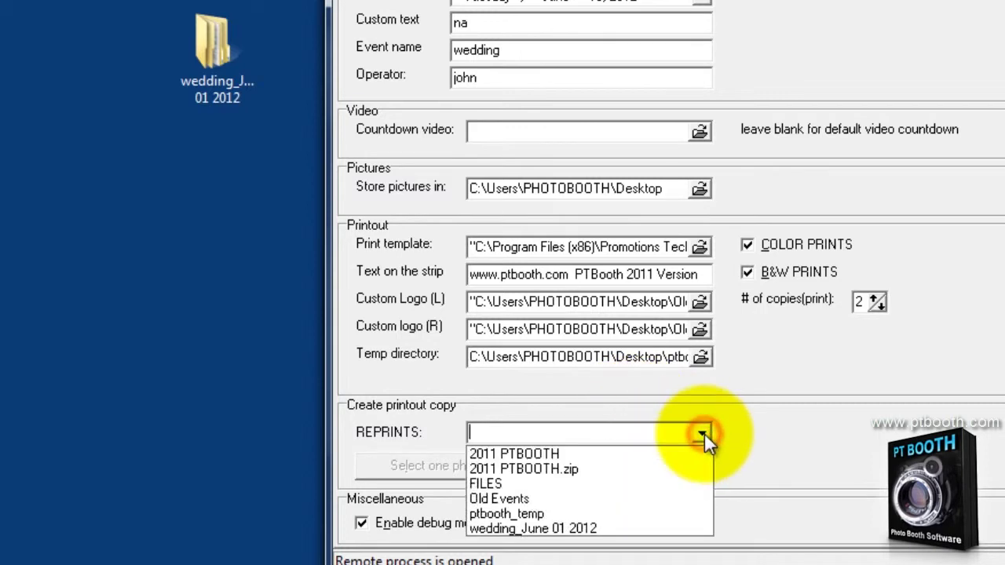
{"action": "left_click", "coordinate": [690, 530]}
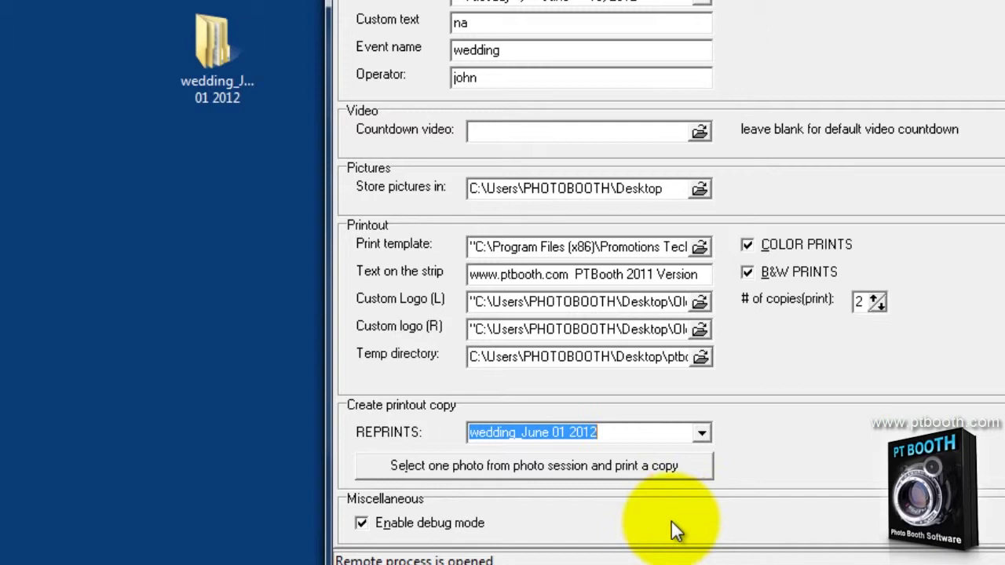
{"action": "left_click", "coordinate": [220, 62]}
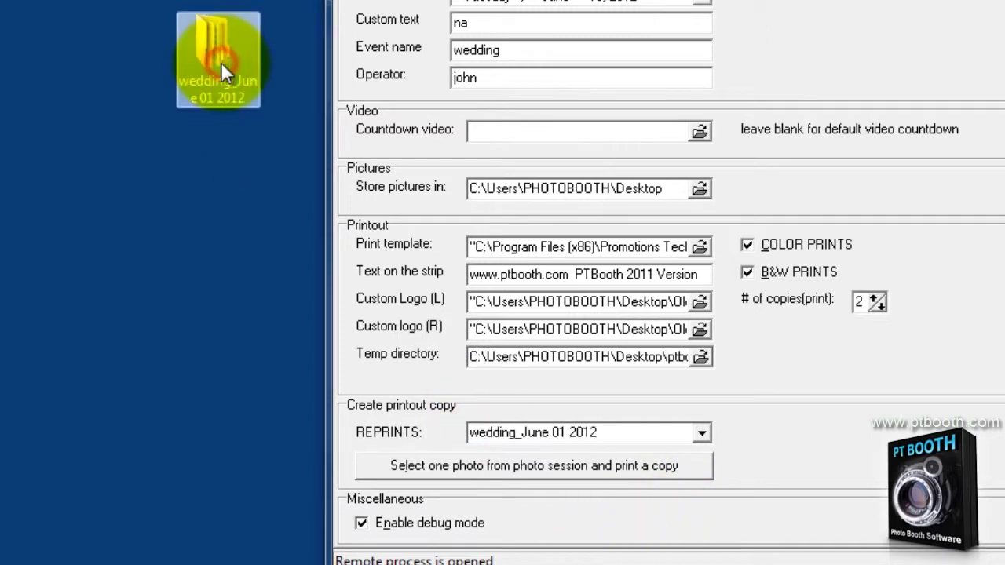
{"action": "left_click", "coordinate": [518, 426]}
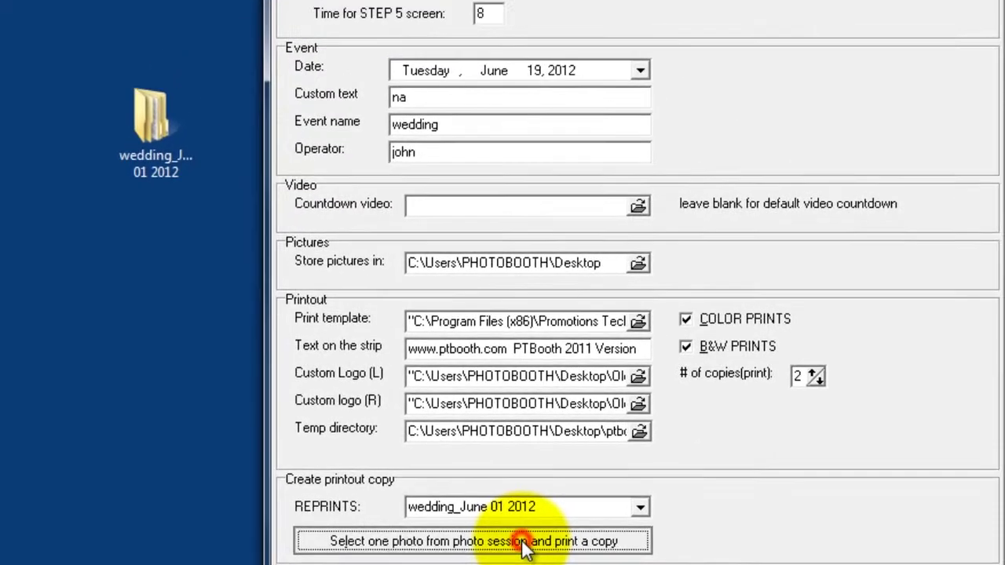
Step: Select photo 1 in the wedding_take41 folder and confirm it for reprinting
{"action": "left_click", "coordinate": [558, 495]}
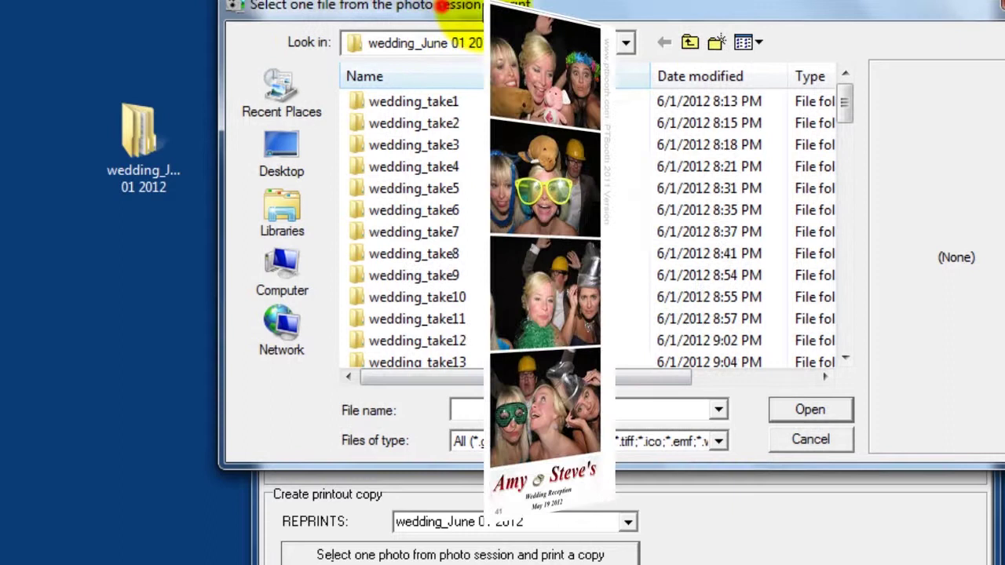
{"action": "left_click_drag", "start_coordinate": [441, 15], "coordinate": [754, 23]}
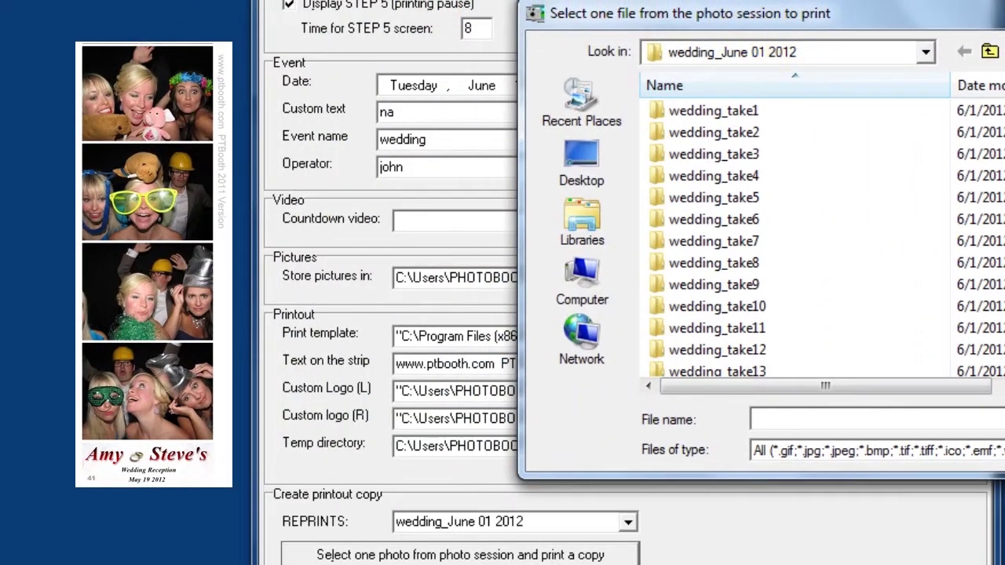
{"action": "scroll", "coordinate": [785, 241], "scroll_direction": "down", "scroll_amount": 5}
{"action": "scroll", "coordinate": [785, 241], "scroll_direction": "down", "scroll_amount": 5}
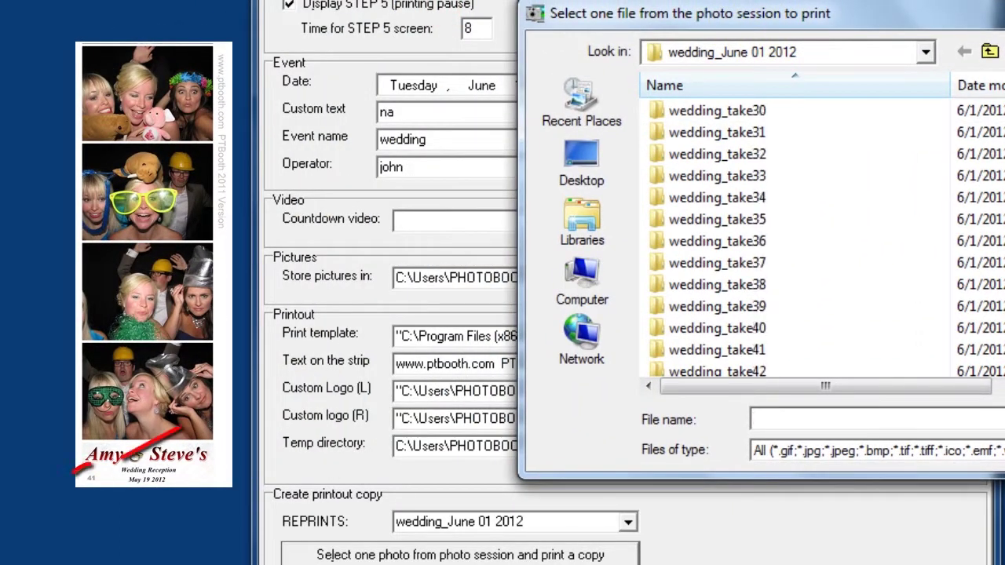
{"action": "scroll", "coordinate": [785, 241], "scroll_direction": "down", "scroll_amount": 4}
{"action": "double_click", "coordinate": [930, 110]}
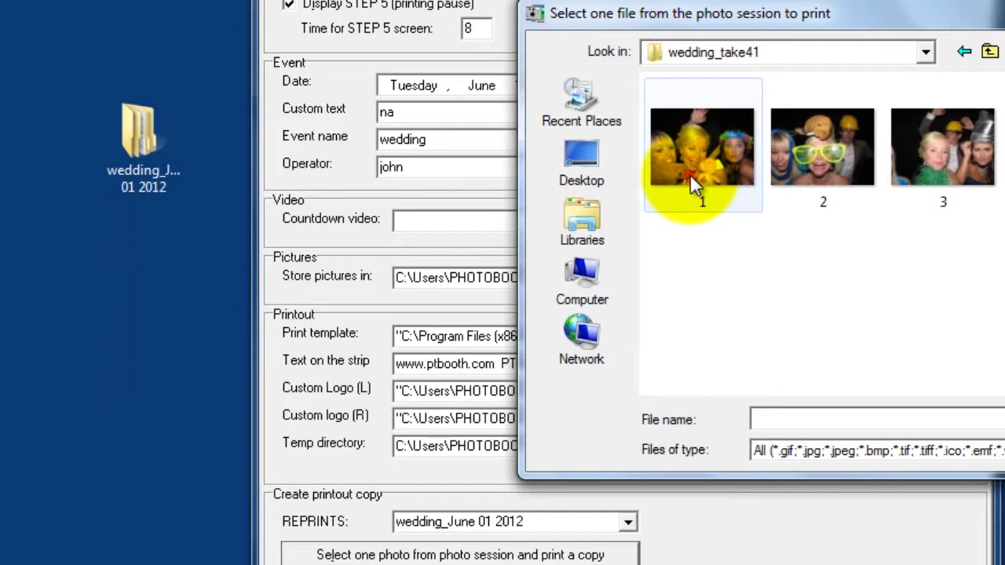
{"action": "left_click", "coordinate": [690, 174]}
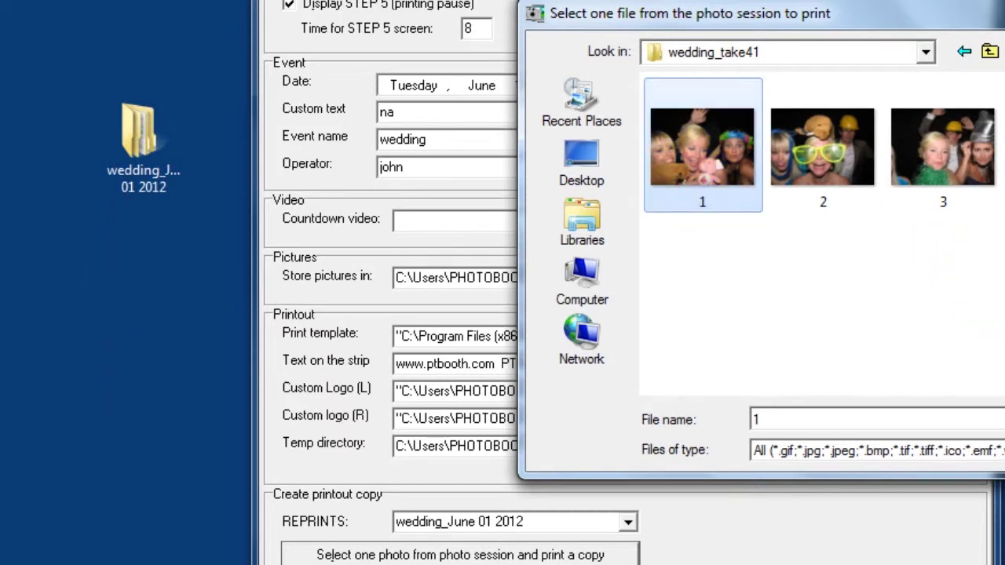
{"action": "key", "text": "Return"}
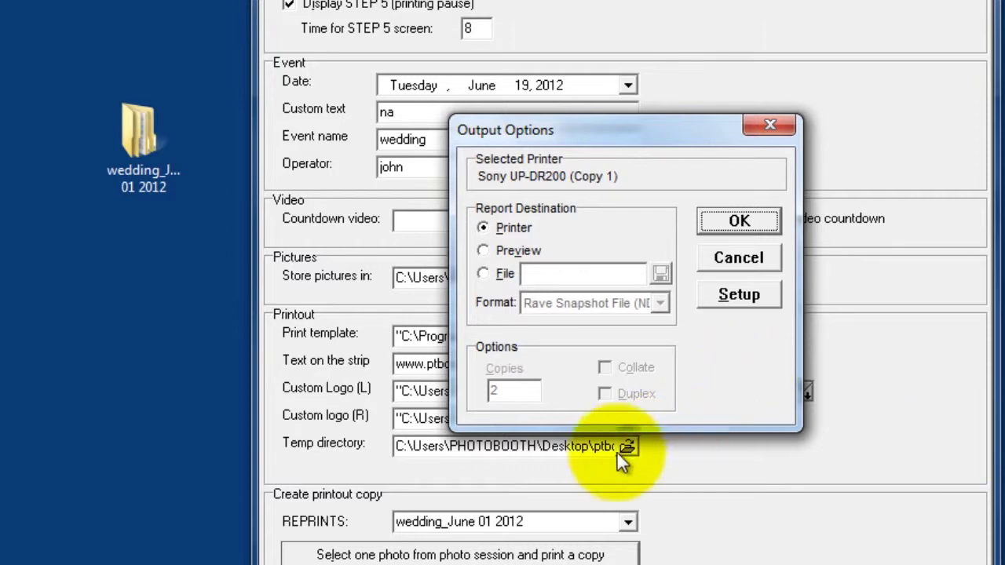
Step: Send the output to Preview and resize the Report Preview window
{"action": "left_click", "coordinate": [519, 261]}
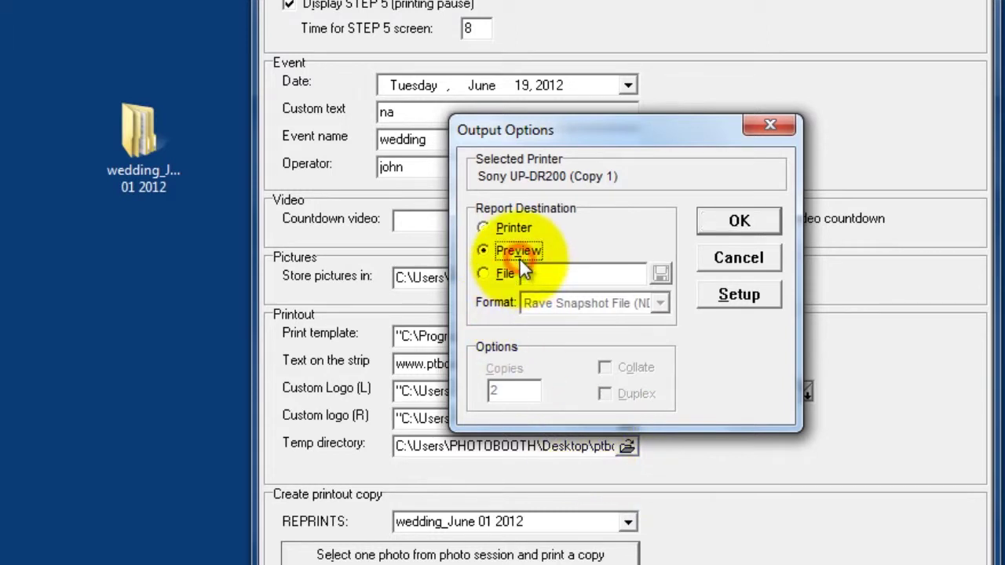
{"action": "left_click", "coordinate": [740, 228]}
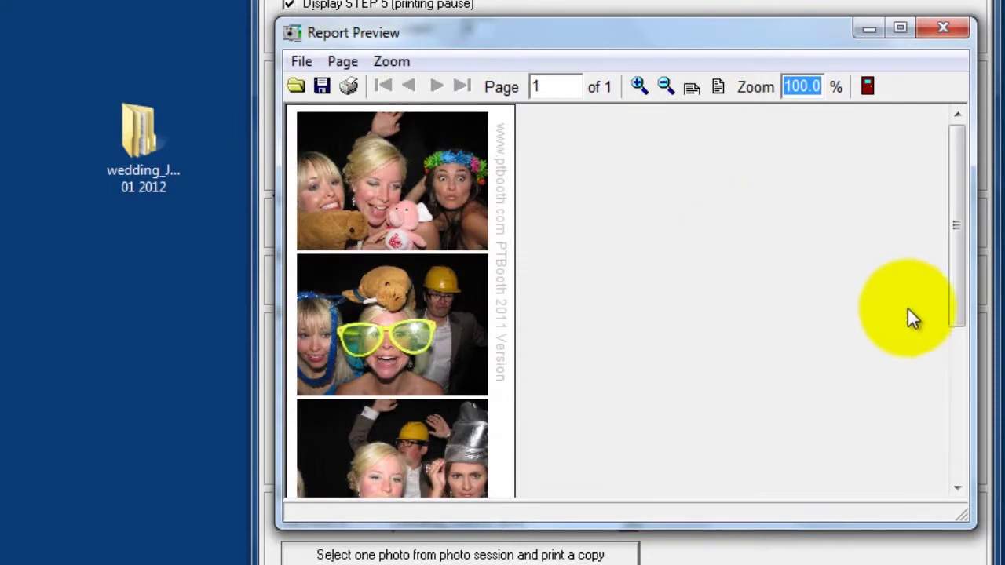
{"action": "left_click_drag", "start_coordinate": [954, 513], "coordinate": [963, 521]}
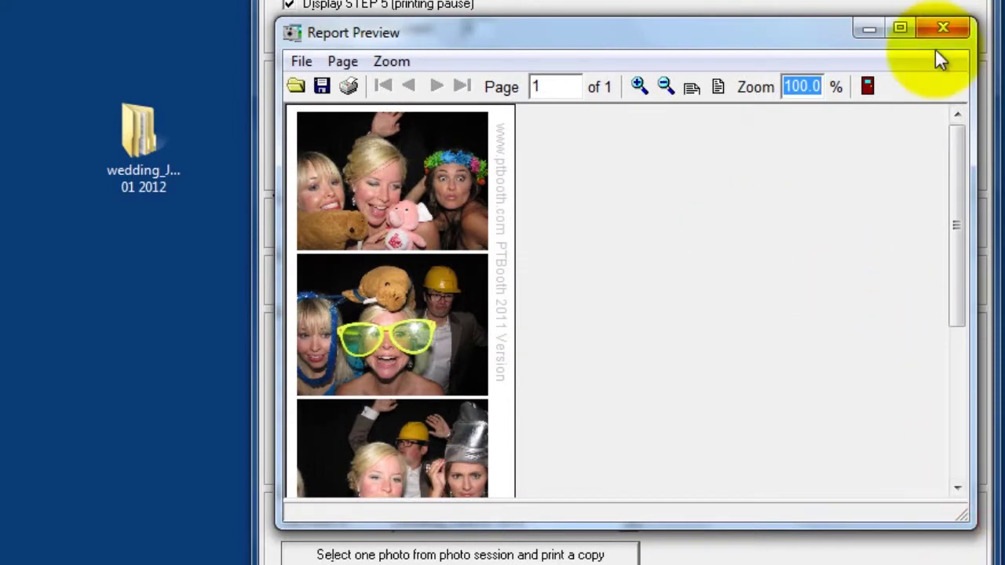
{"action": "mouse_move", "coordinate": [959, 172]}
{"action": "left_mouse_down"}
{"action": "mouse_move", "coordinate": [963, 310]}
{"action": "mouse_move", "coordinate": [959, 116]}
{"action": "left_mouse_up"}
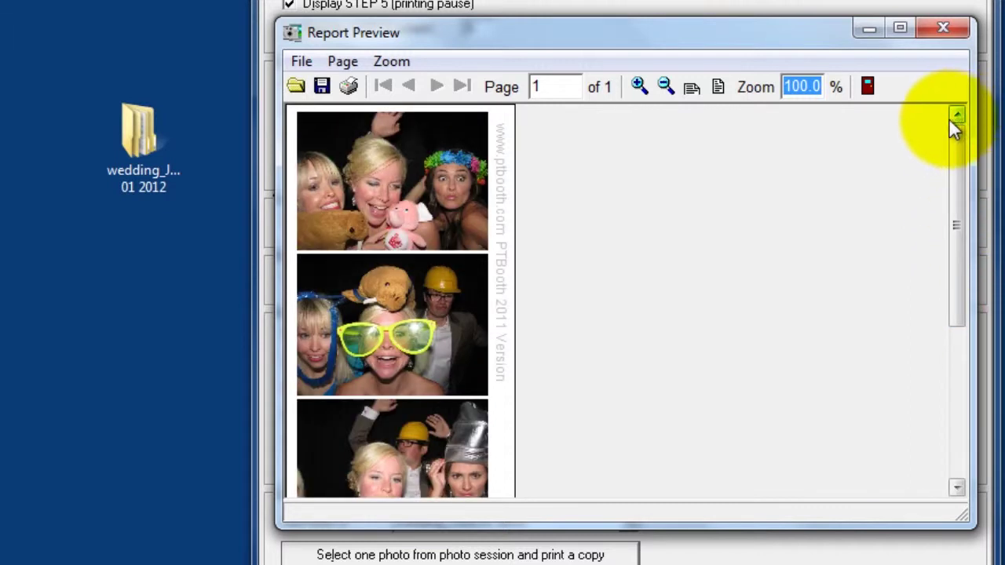
Step: Print the previewed wedding strip to the Sony UP-DR200, then close the preview
{"action": "left_click", "coordinate": [348, 89]}
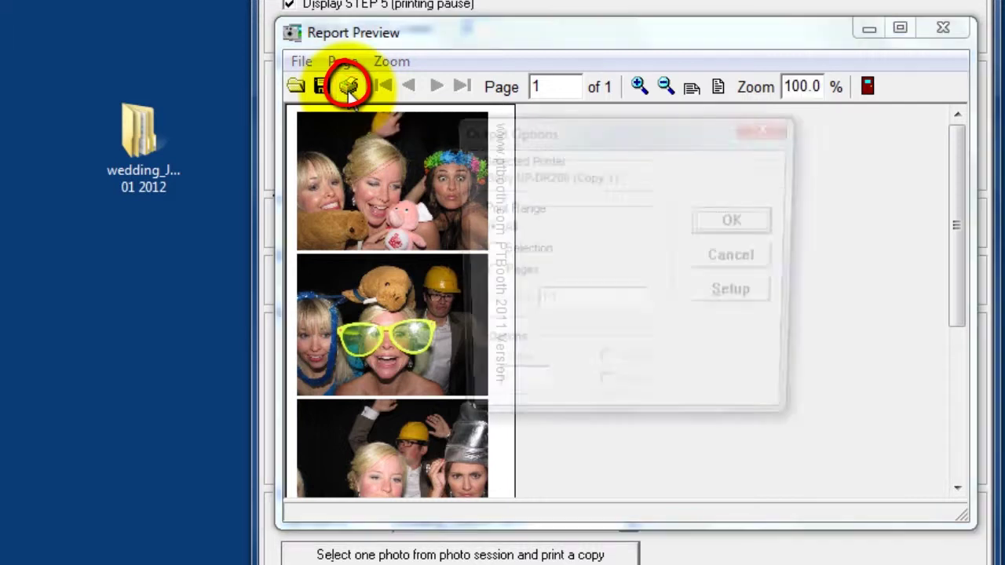
{"action": "left_click", "coordinate": [738, 221]}
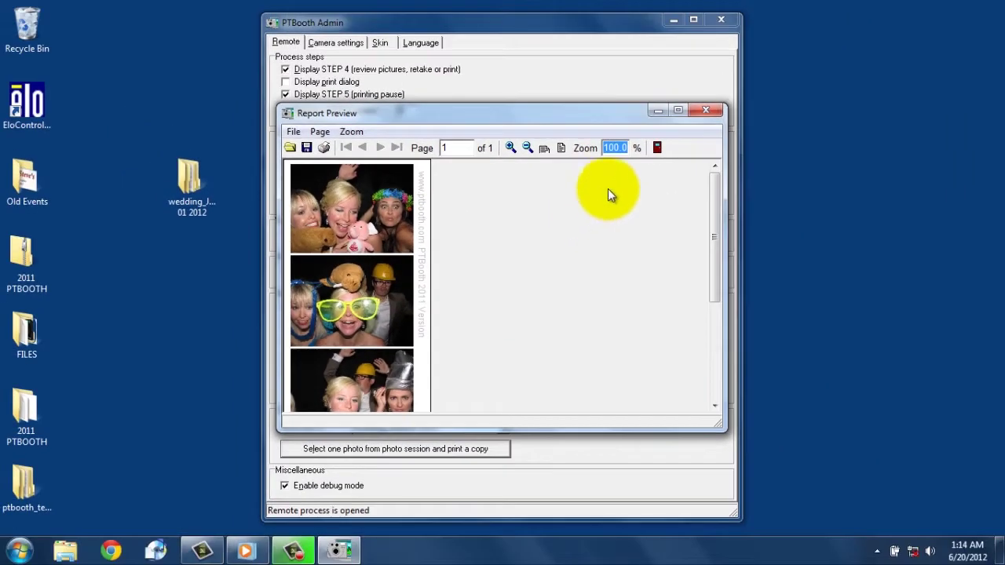
{"action": "left_click", "coordinate": [705, 110]}
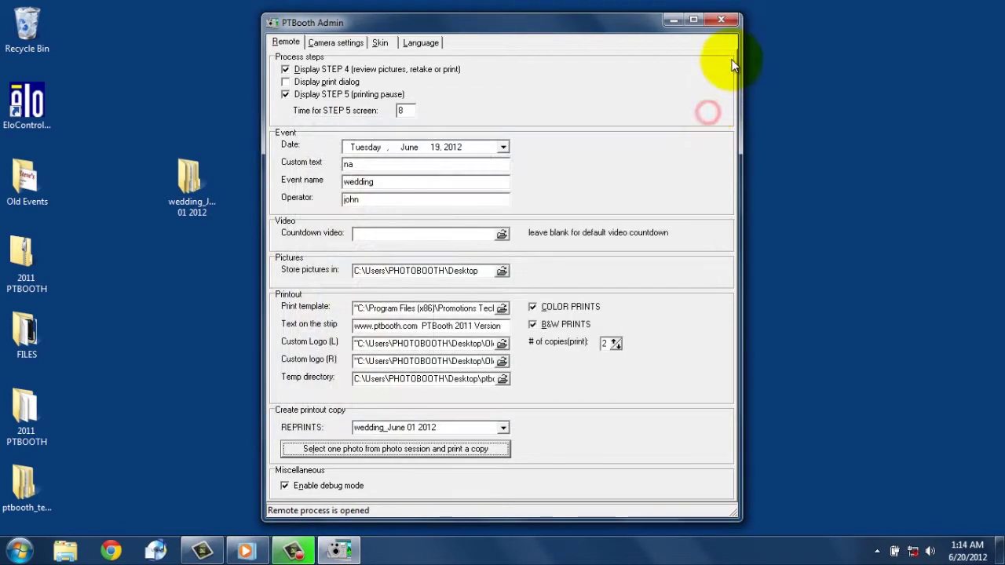
Step: Close PTBooth Admin and preview the may19wedding banner in Old Events
{"action": "left_click", "coordinate": [728, 20]}
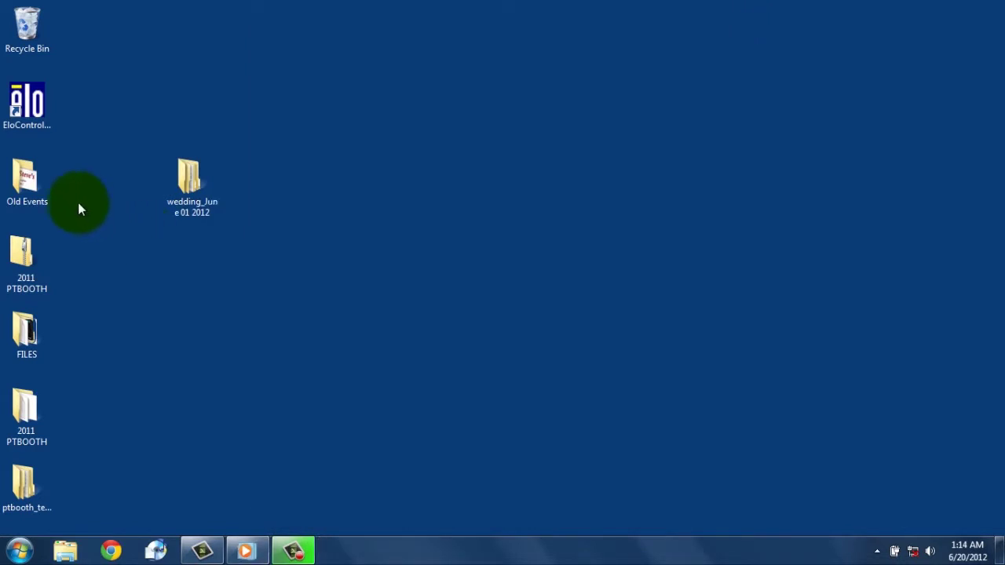
{"action": "left_click", "coordinate": [39, 185]}
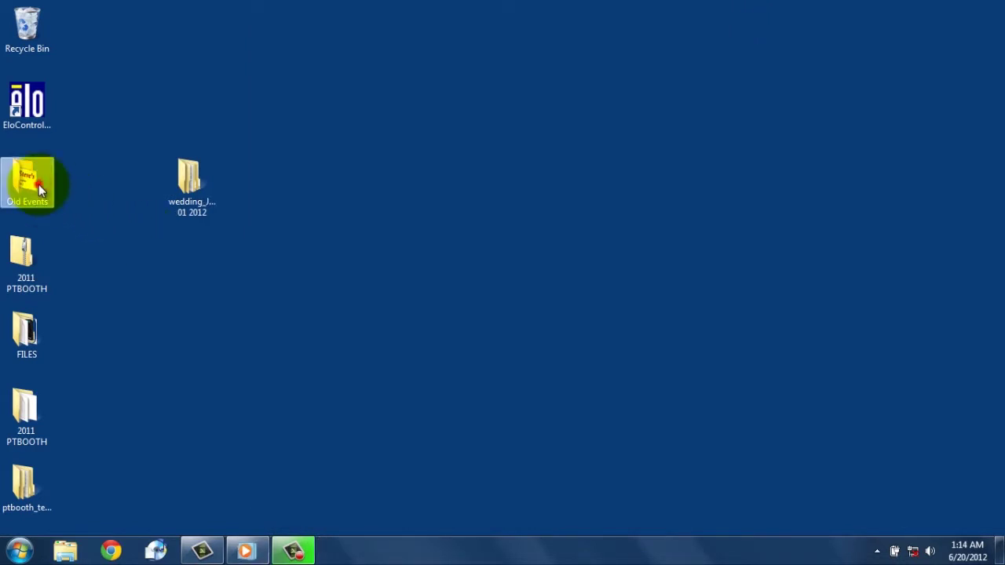
{"action": "double_click", "coordinate": [38, 184]}
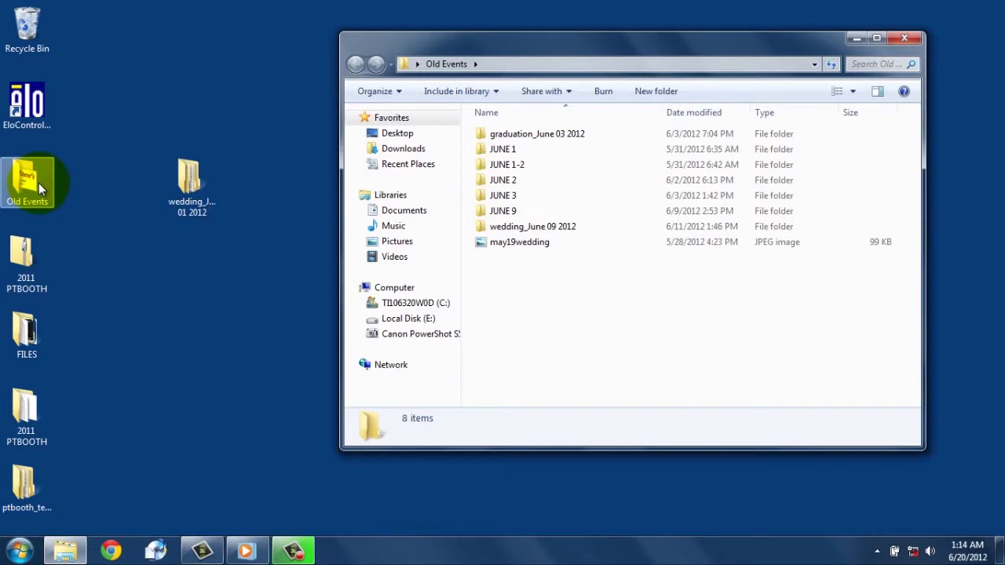
{"action": "double_click", "coordinate": [628, 241]}
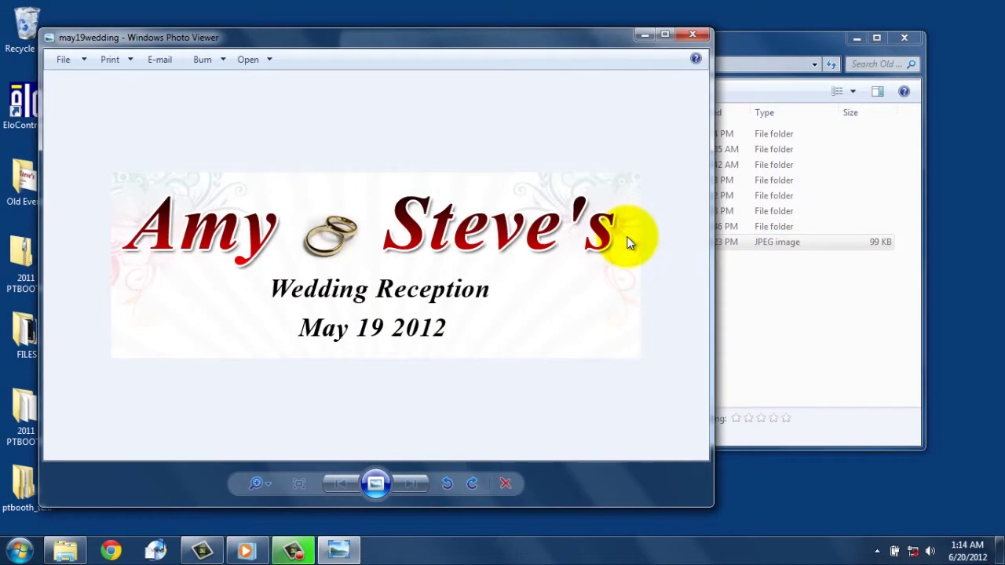
{"action": "left_click", "coordinate": [695, 34]}
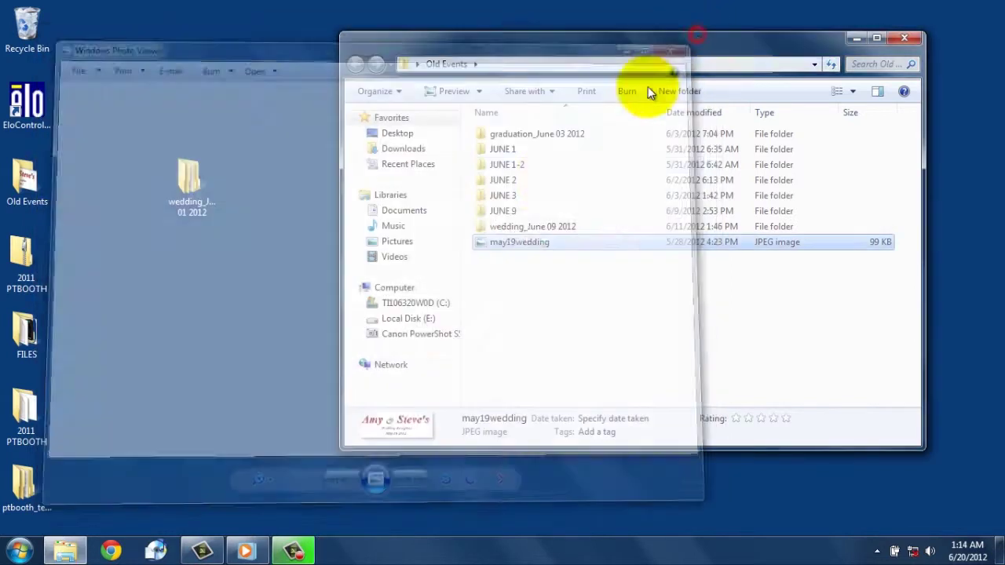
Step: Preview the june2 banner in JUNE 2, then return to Old Events and close Explorer
{"action": "double_click", "coordinate": [550, 182]}
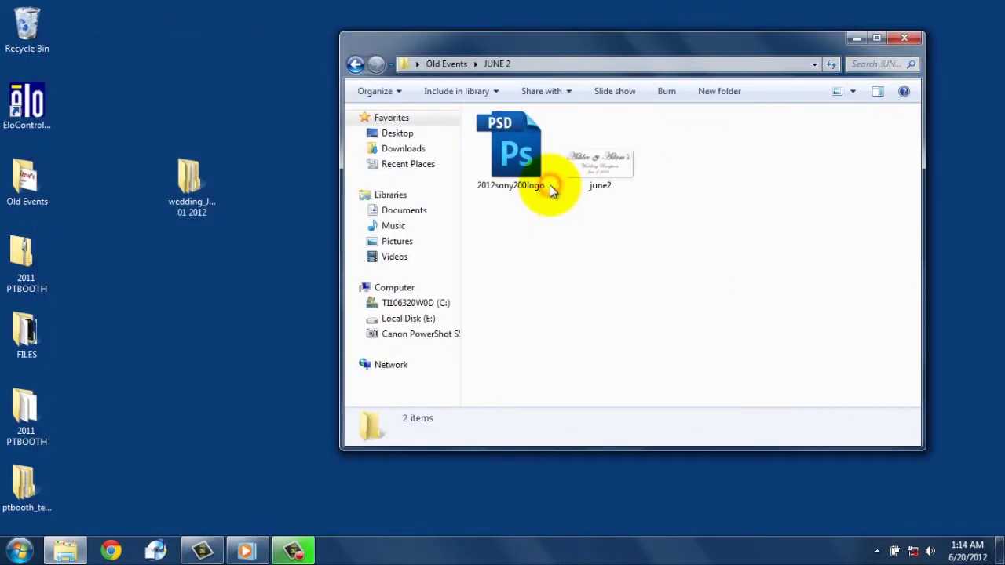
{"action": "double_click", "coordinate": [600, 173]}
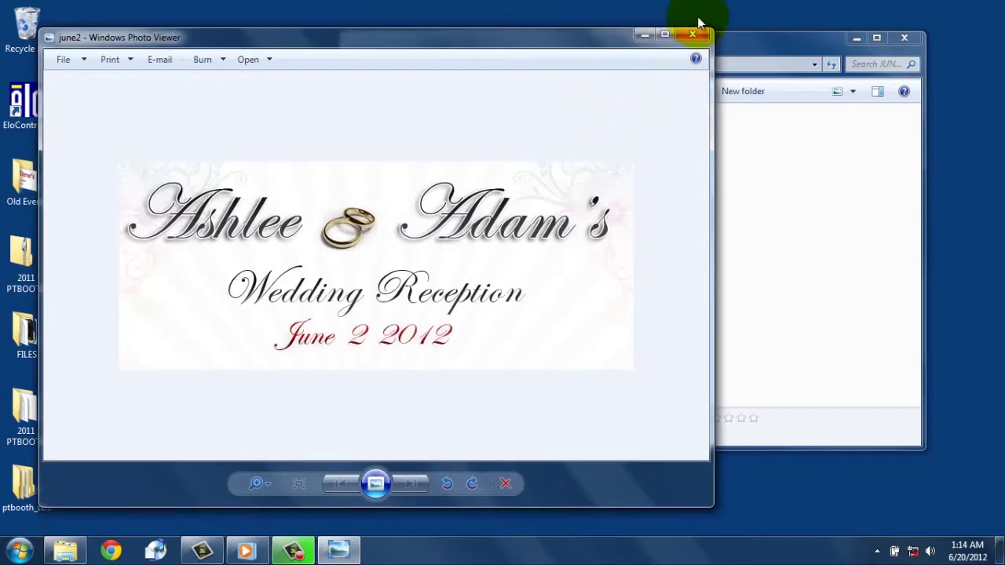
{"action": "left_click", "coordinate": [705, 40]}
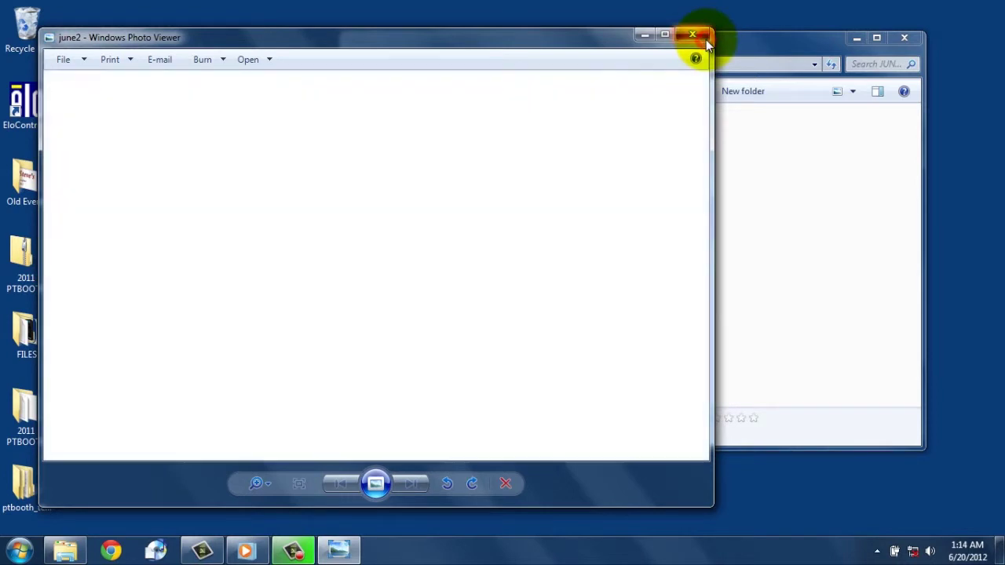
{"action": "left_click", "coordinate": [448, 64]}
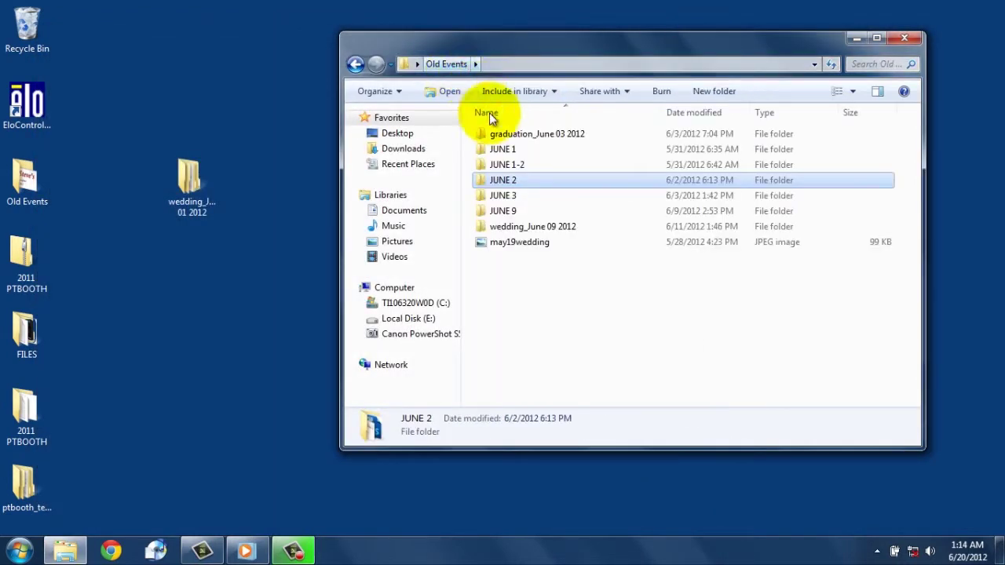
{"action": "left_click", "coordinate": [901, 38]}
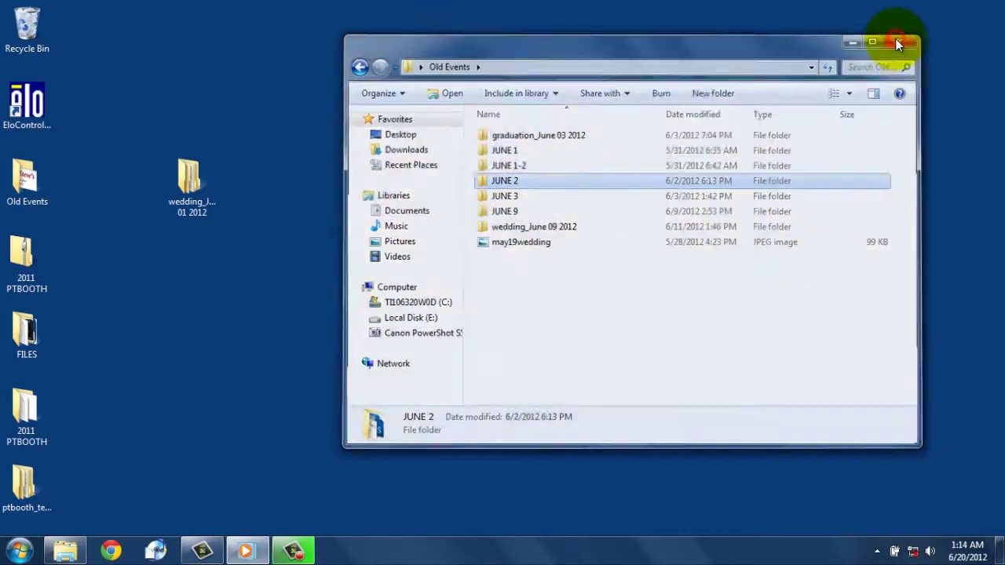